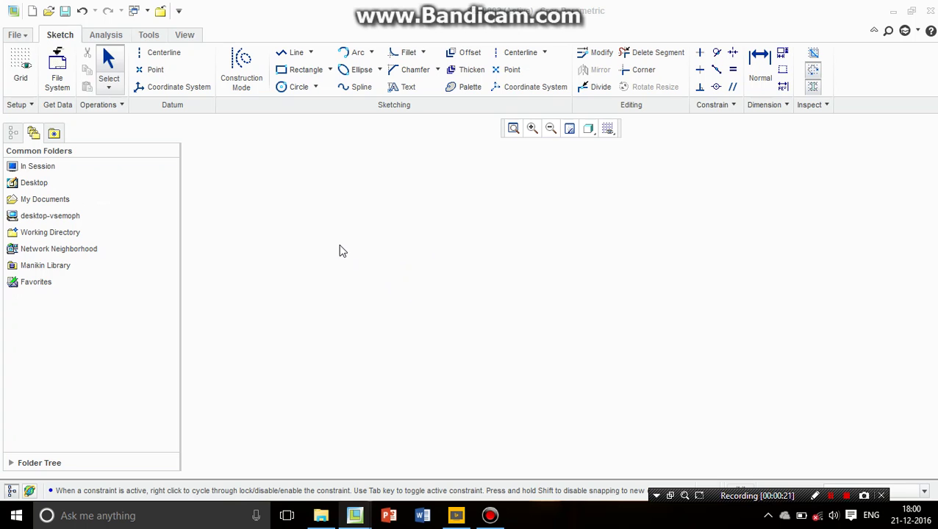
- Sketch the large circle by placing its centre and setting its radius
click(295, 87)
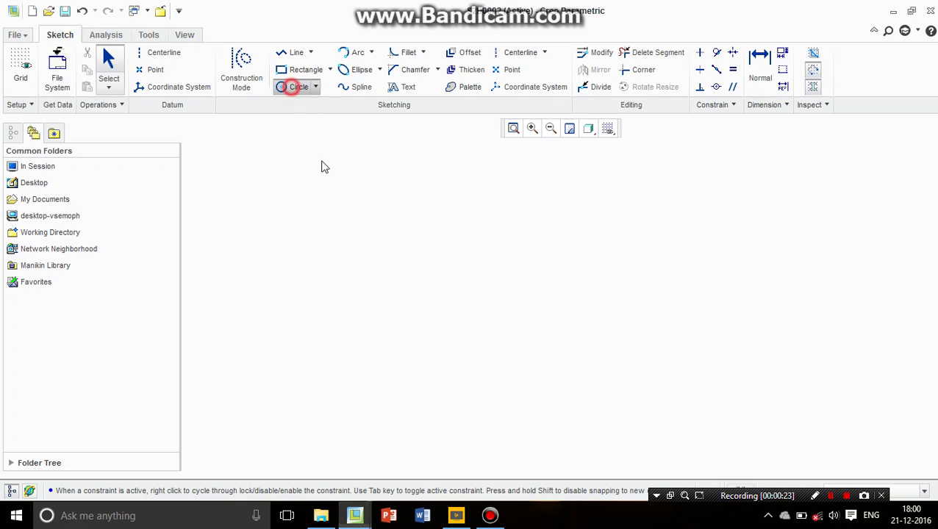
click(442, 297)
click(575, 351)
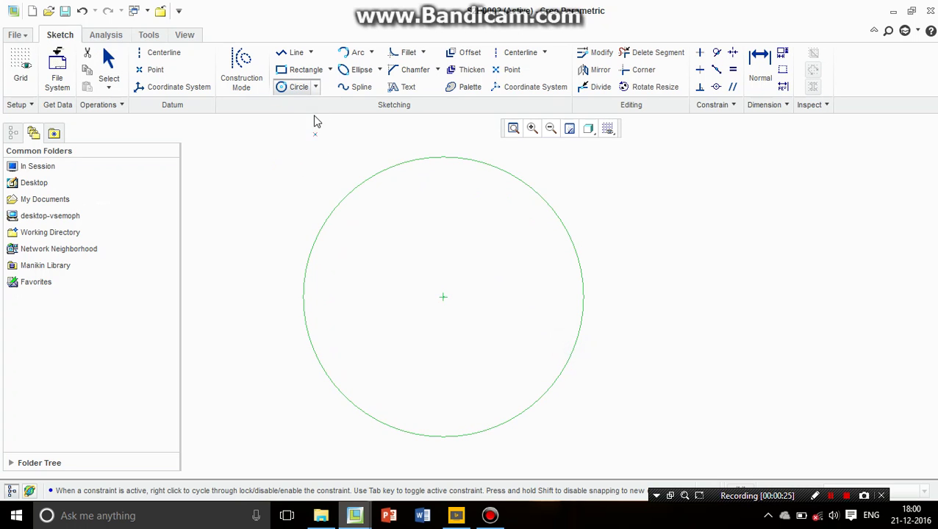
- Stack small circles above the top of the large circle, touching it
click(443, 171)
click(420, 183)
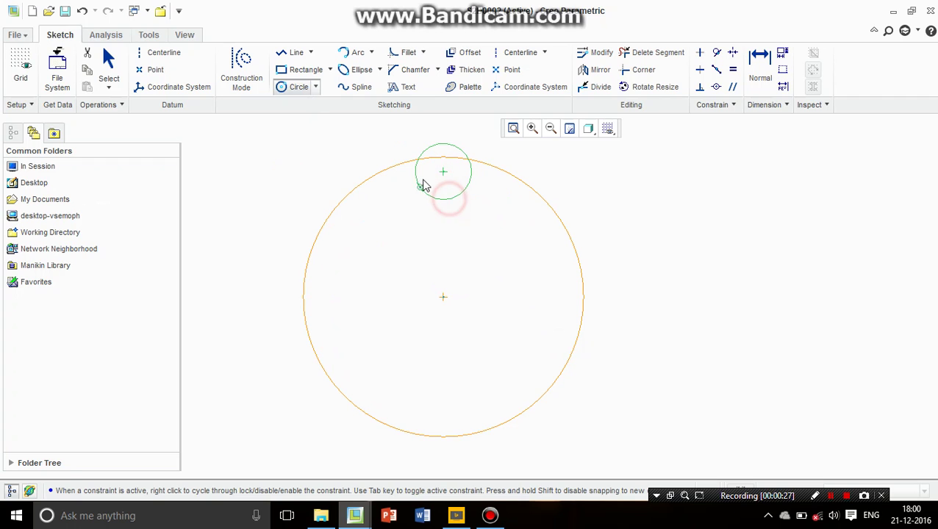
click(442, 157)
click(447, 173)
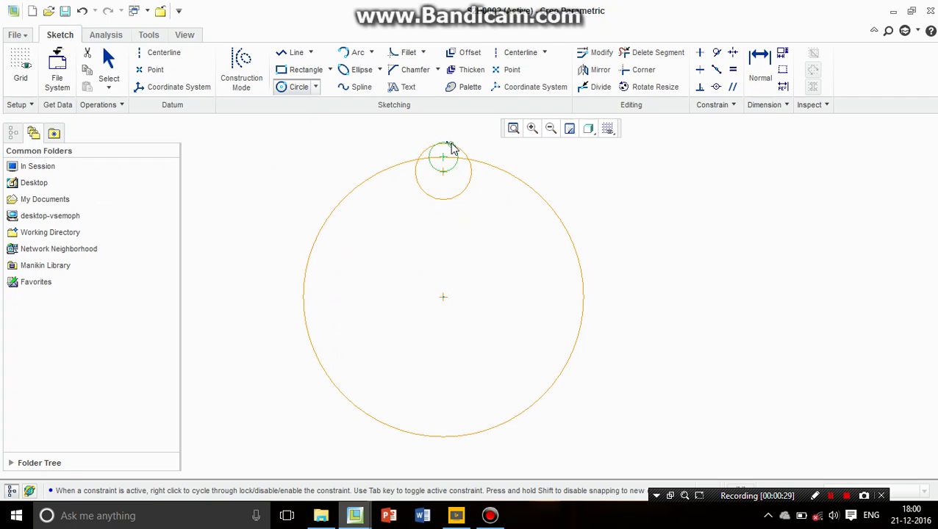
click(439, 134)
click(450, 150)
middle_click(630, 185)
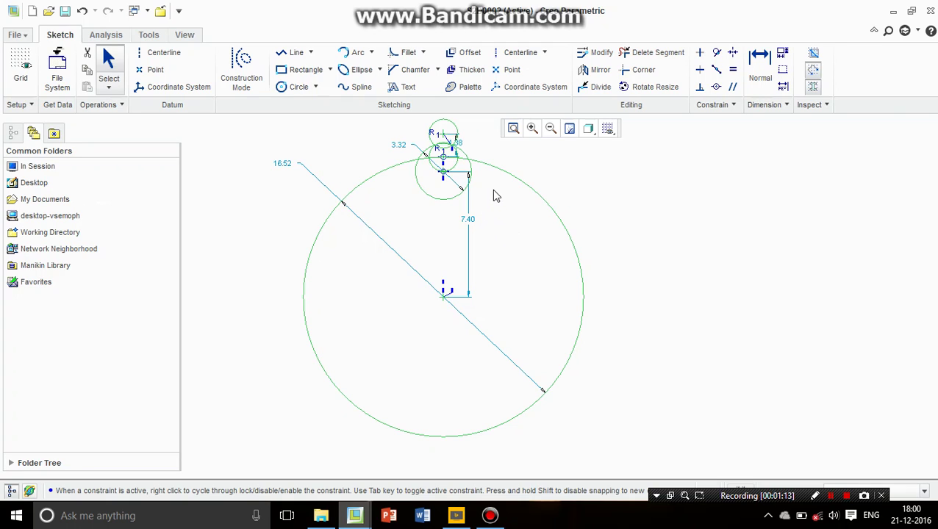
drag(492, 190, 492, 226)
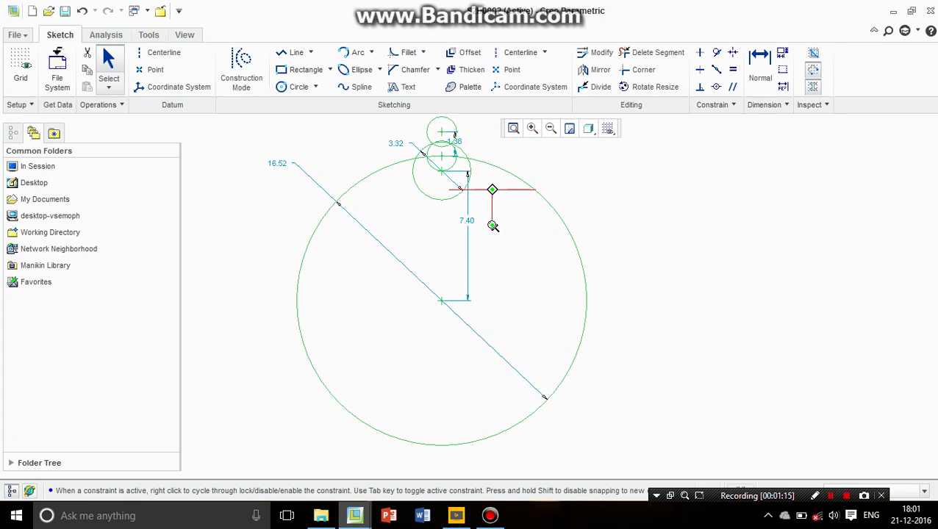
mouse_move(492, 226)
ctrl+middle_down()
mouse_move(491, 277)
mouse_move(496, 125)
mouse_move(489, 296)
mouse_move(494, 152)
mouse_move(492, 184)
ctrl+middle_up()
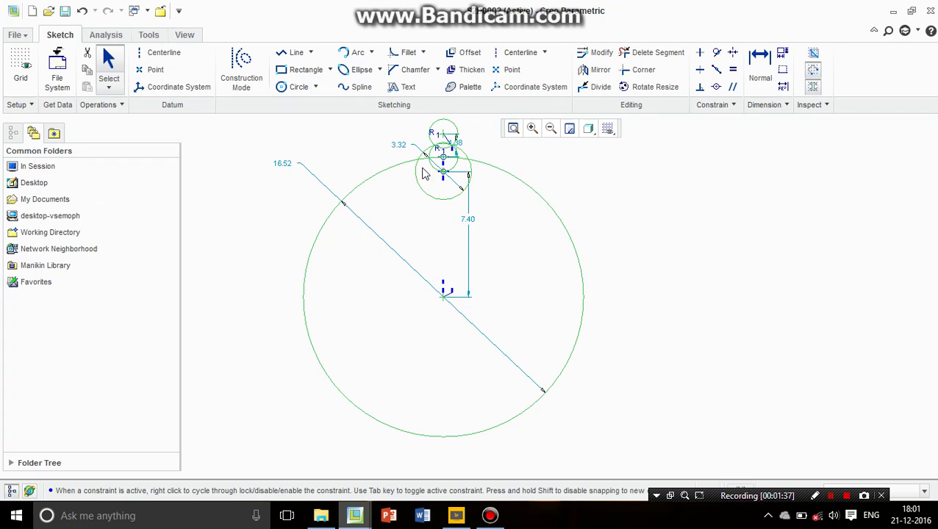
- Magnify the view around the small circles atop the large circle
mouse_move(402, 147)
ctrl+middle_down()
mouse_move(400, 266)
mouse_move(409, 127)
mouse_move(410, 188)
mouse_move(381, 324)
ctrl+middle_up()
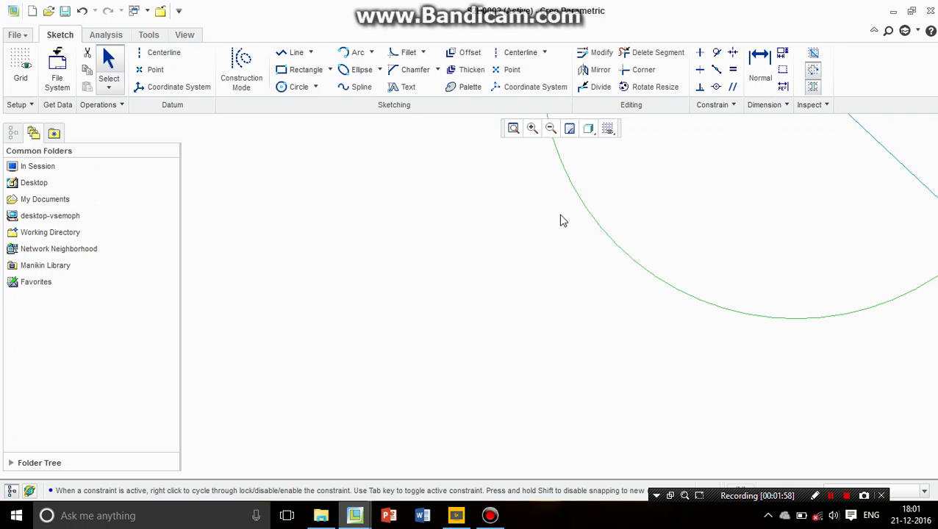
- Pan and zoom until the point where the small circles touch is centred
click(553, 176)
scroll(526, 213, down, 3)
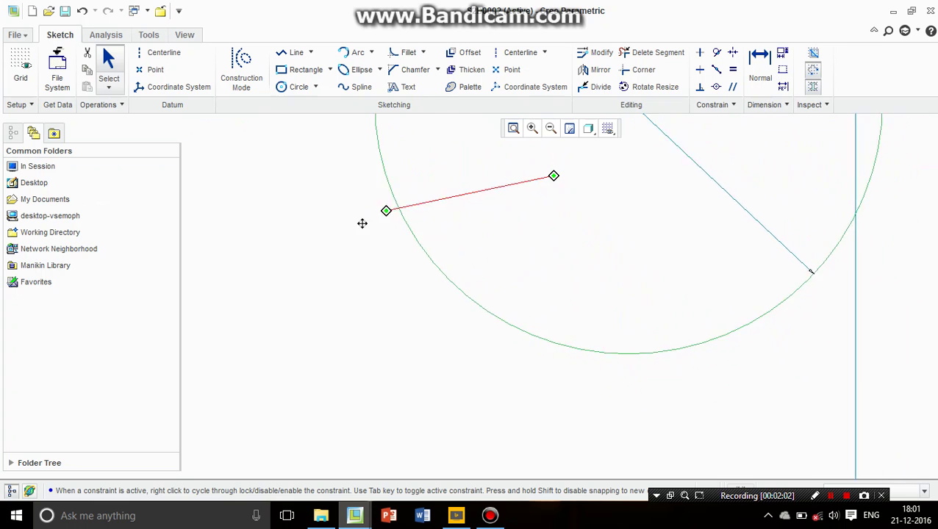
scroll(353, 294, down, 2)
scroll(441, 221, up, 2)
scroll(434, 279, up, 2)
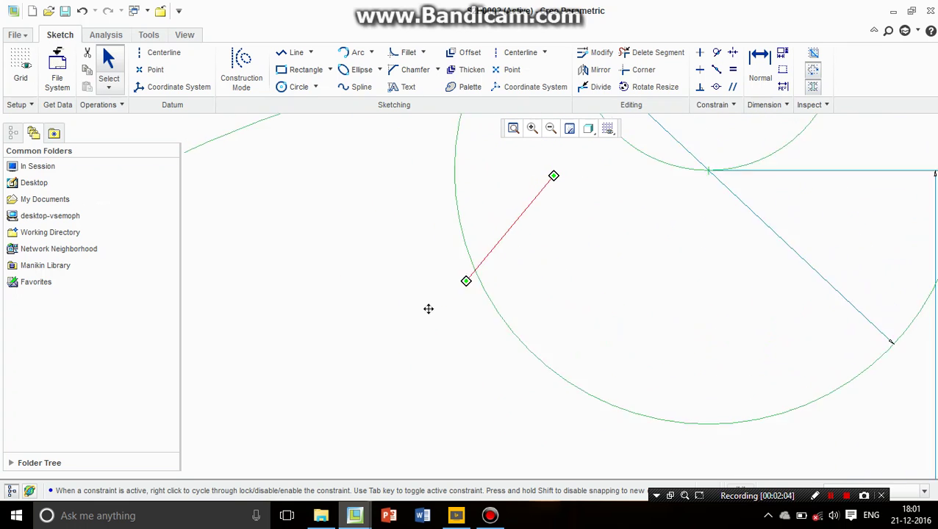
scroll(356, 281, down, 1)
scroll(333, 316, down, 1)
scroll(303, 366, down, 1)
scroll(303, 366, down, 1)
middle_click(447, 244)
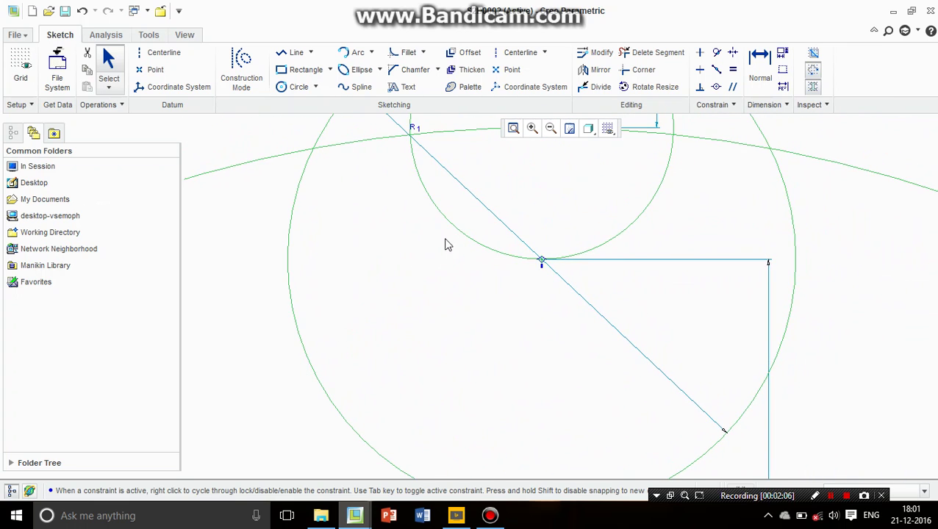
click(448, 244)
scroll(368, 300, down, 1)
scroll(461, 195, up, 1)
scroll(451, 252, down, 2)
scroll(439, 237, up, 2)
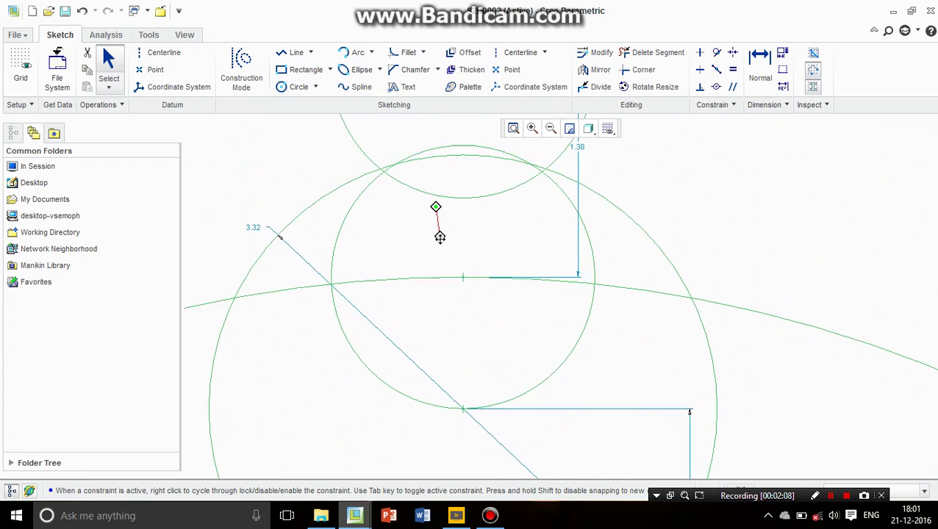
scroll(439, 237, down, 1)
scroll(439, 126, up, 1)
scroll(440, 125, down, 1)
scroll(461, 194, up, 1)
middle_click(500, 266)
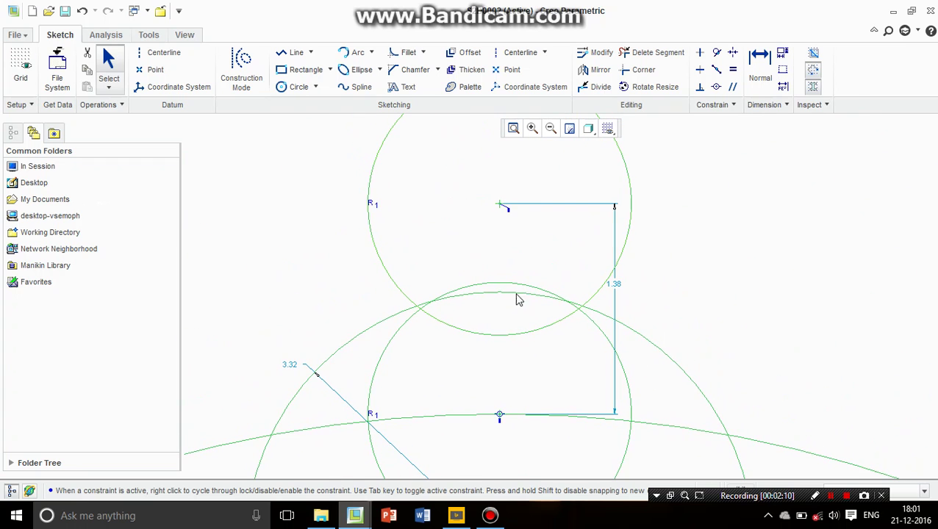